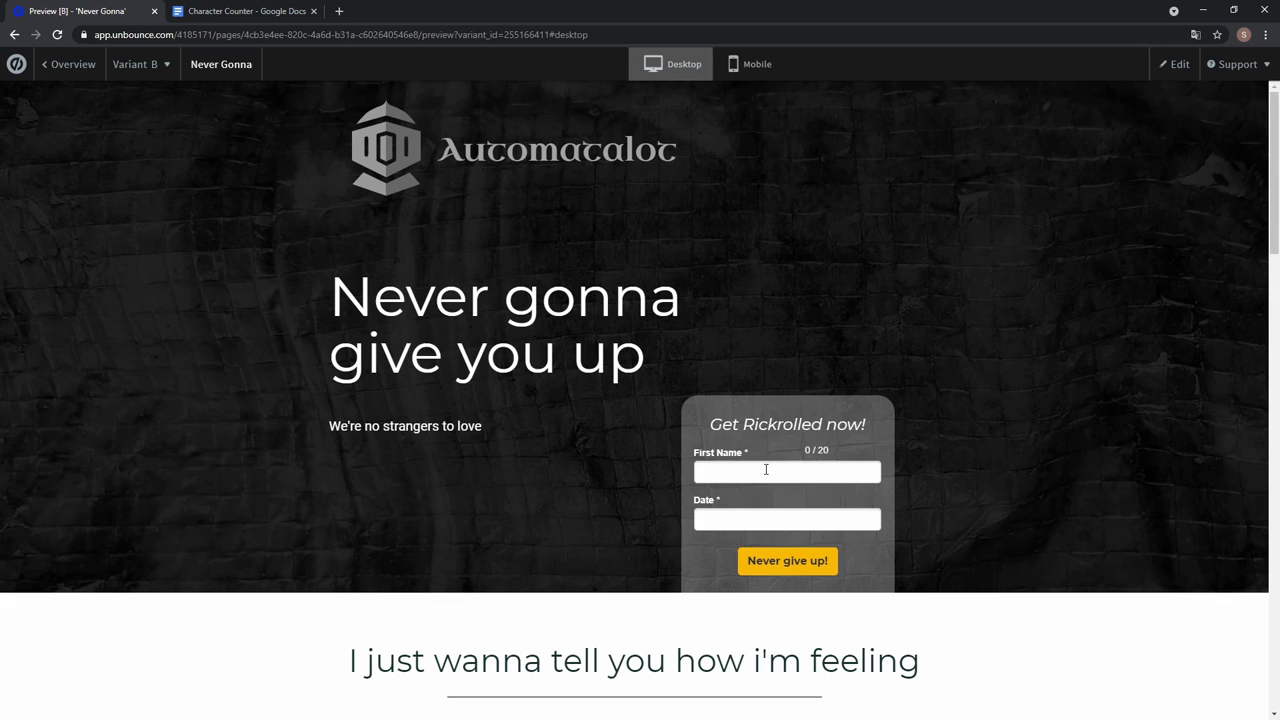
Type a sample name into First Name in preview to watch the 0/20 counter.
left_click(767, 472)
type("Rick Astley")
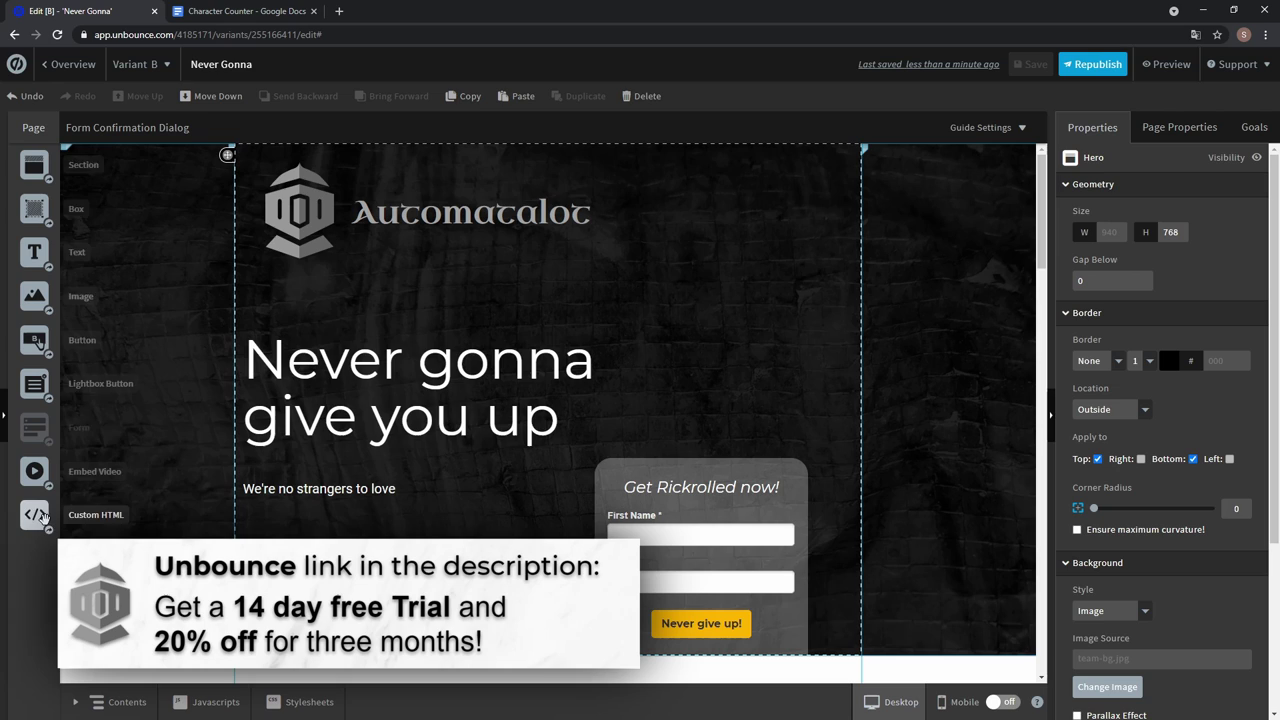
Drop a Custom HTML element on the hero holding the textarea_feedback div copied from the document.
left_click_drag(34, 514, 432, 496)
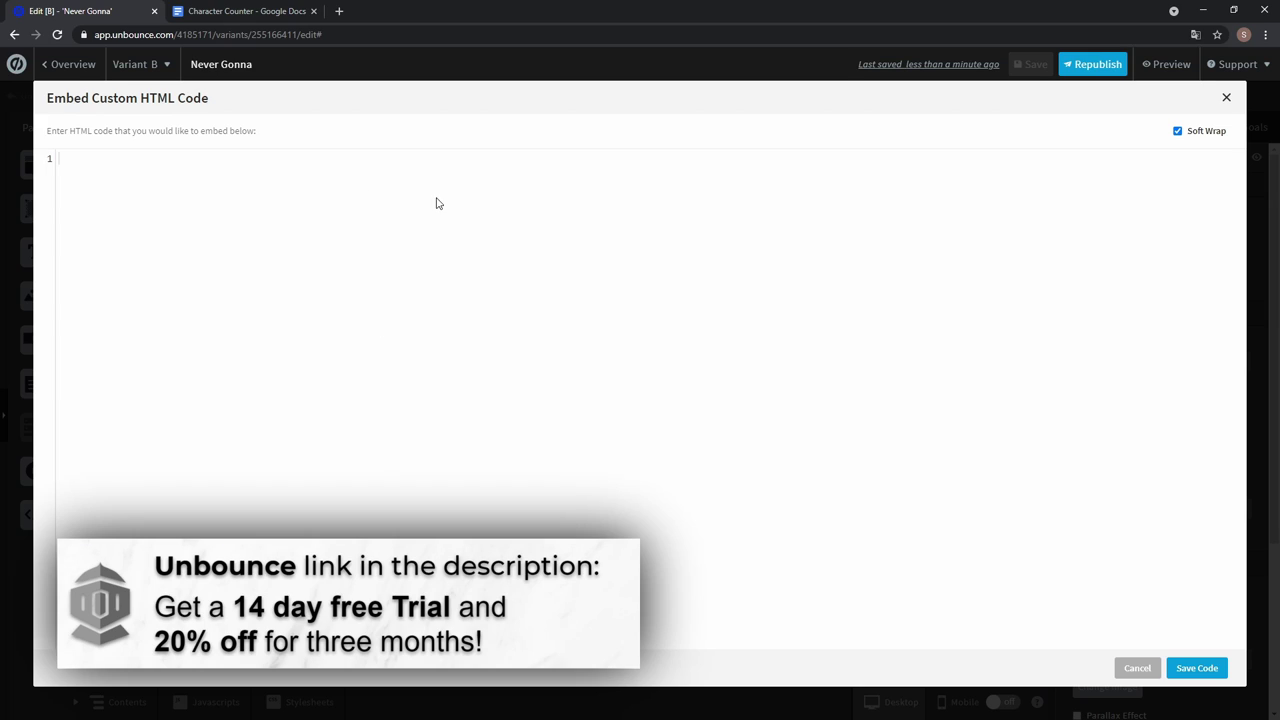
left_click(243, 10)
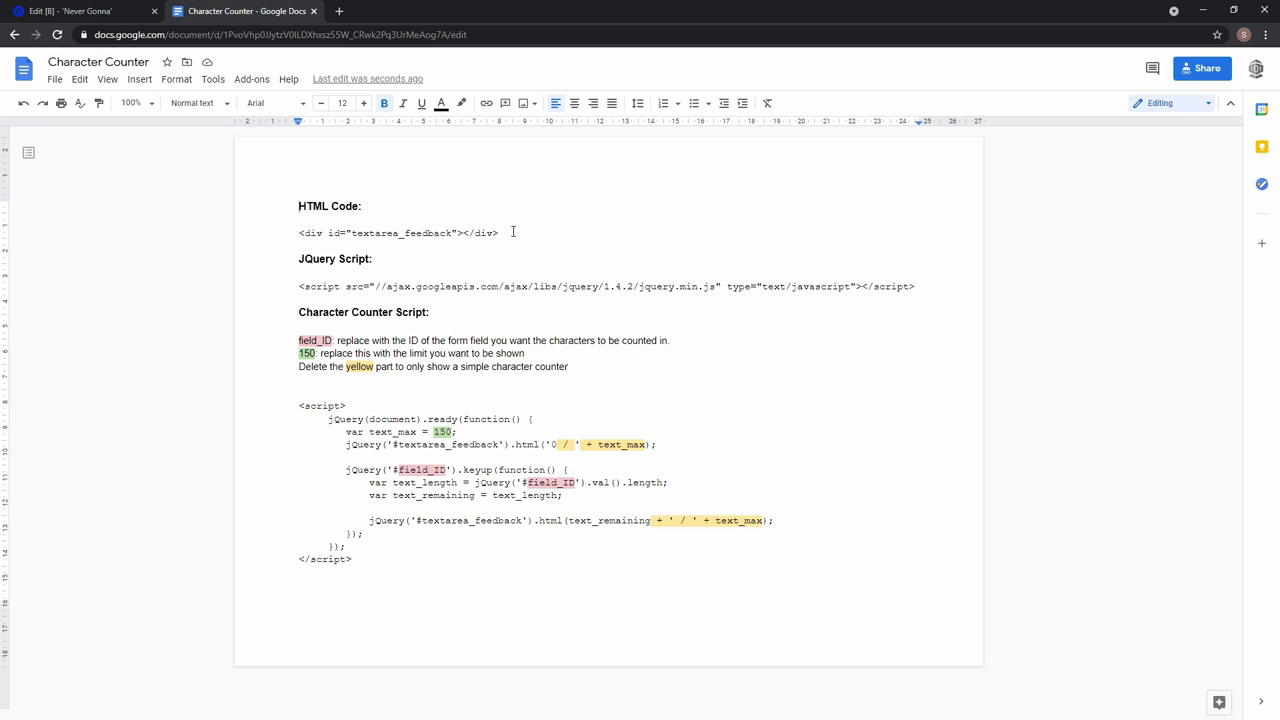
left_click_drag(500, 233, 295, 231)
key("ctrl+c")
key("ctrl+Tab")
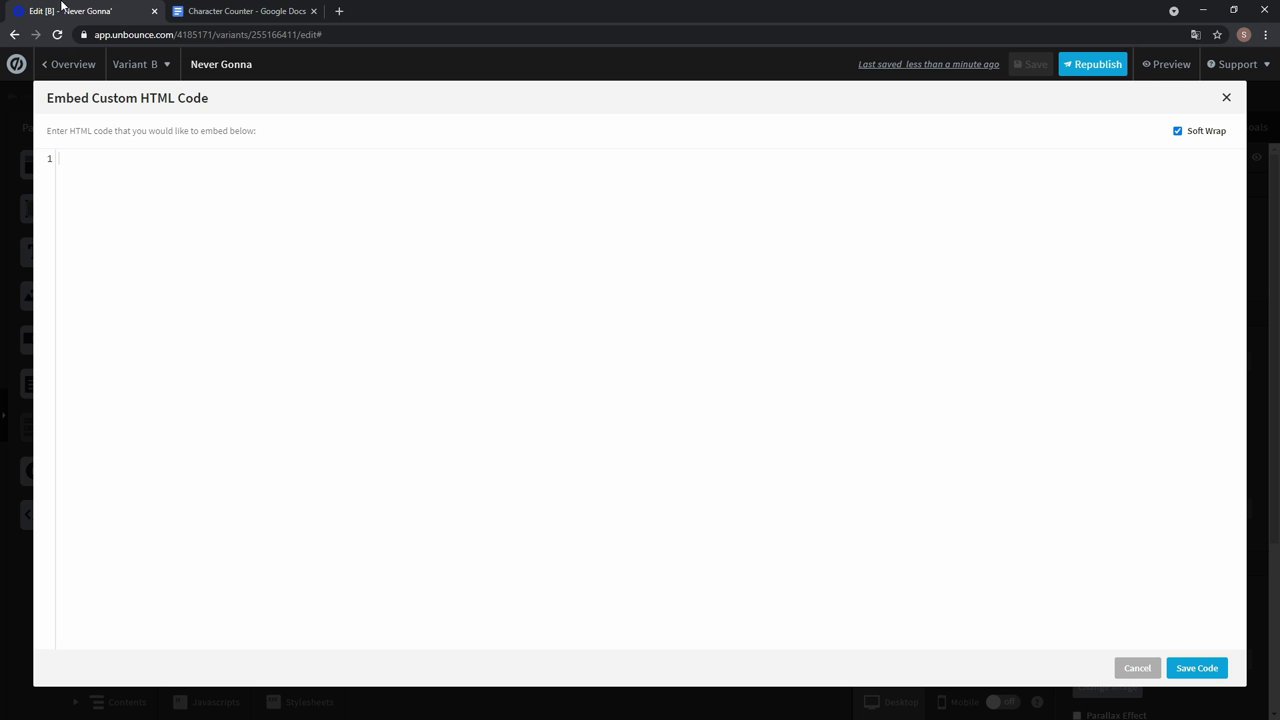
key("ctrl+v")
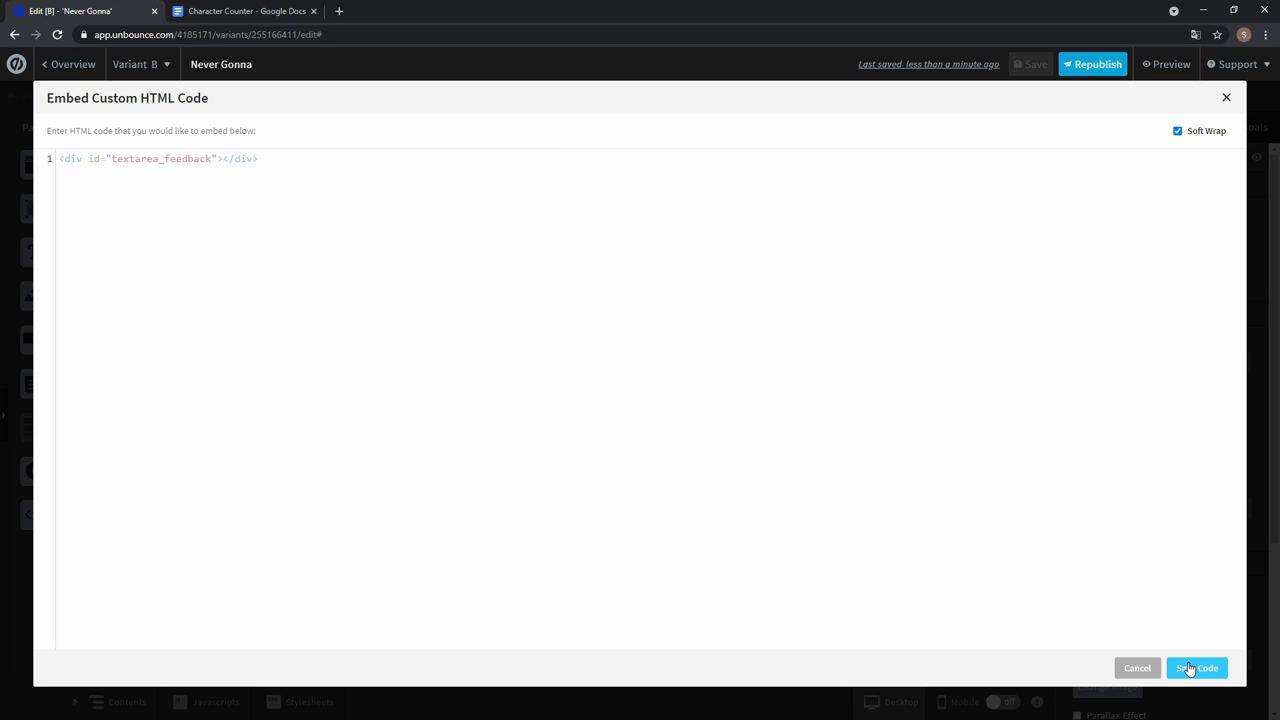
left_click(1190, 668)
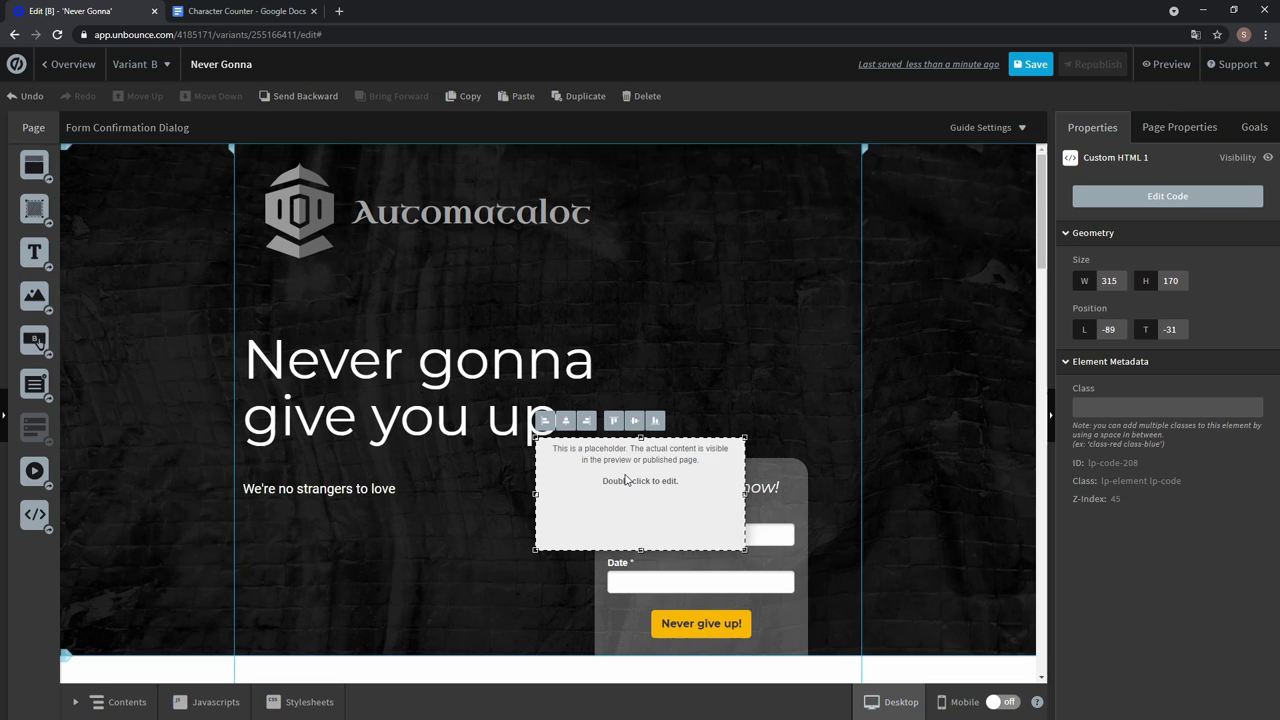
Move the HTML placeholder onto the form and resize it to about 90×26, just above First Name.
left_click_drag(626, 481, 676, 519)
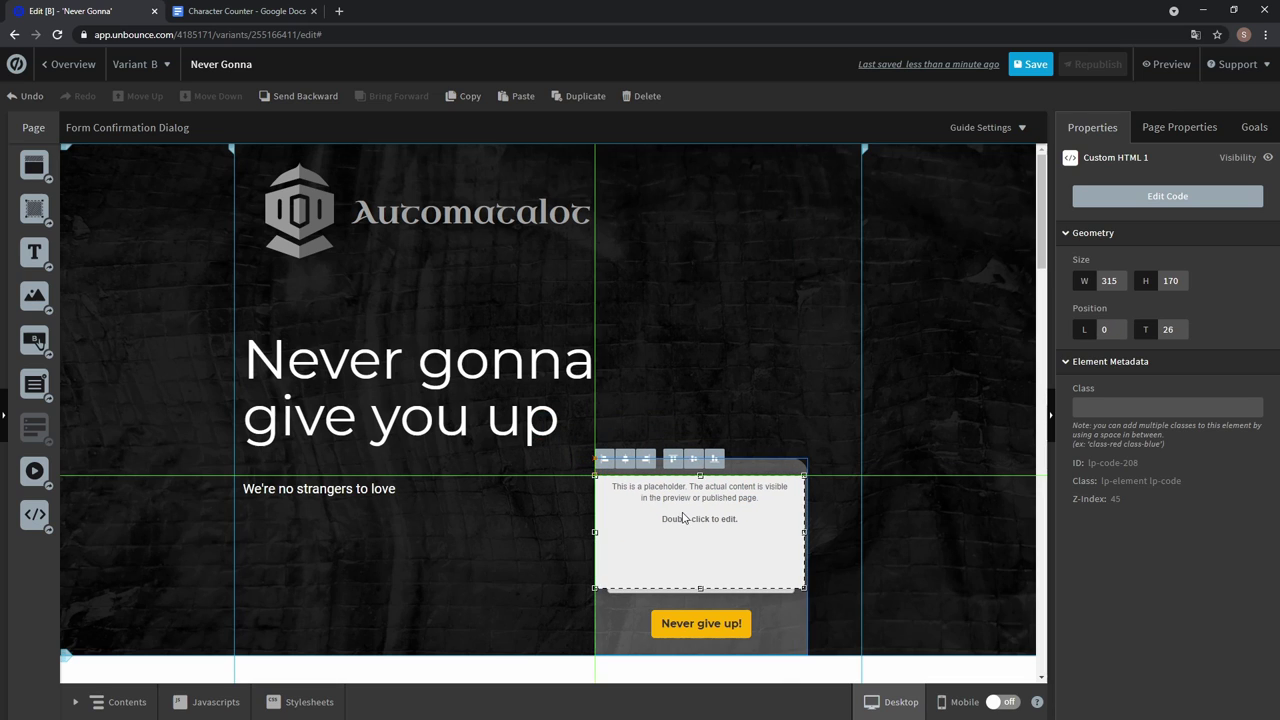
left_click_drag(589, 476, 740, 518)
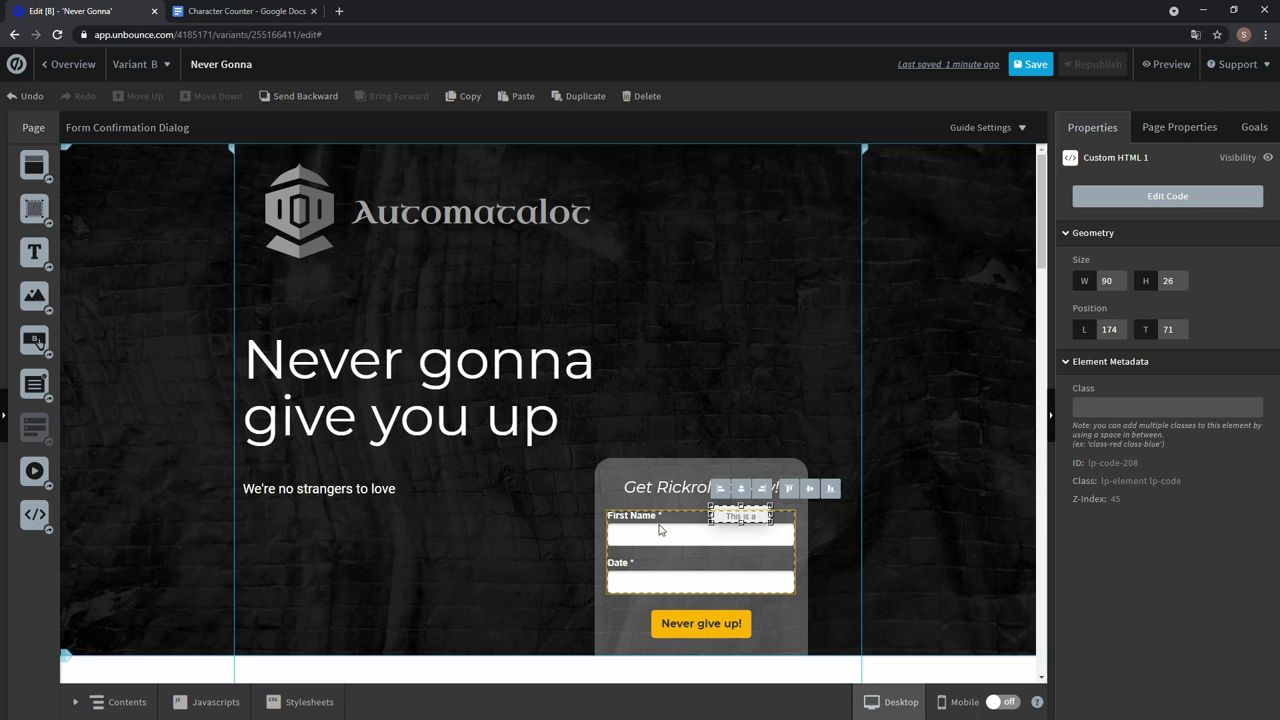
left_click_drag(737, 516, 738, 518)
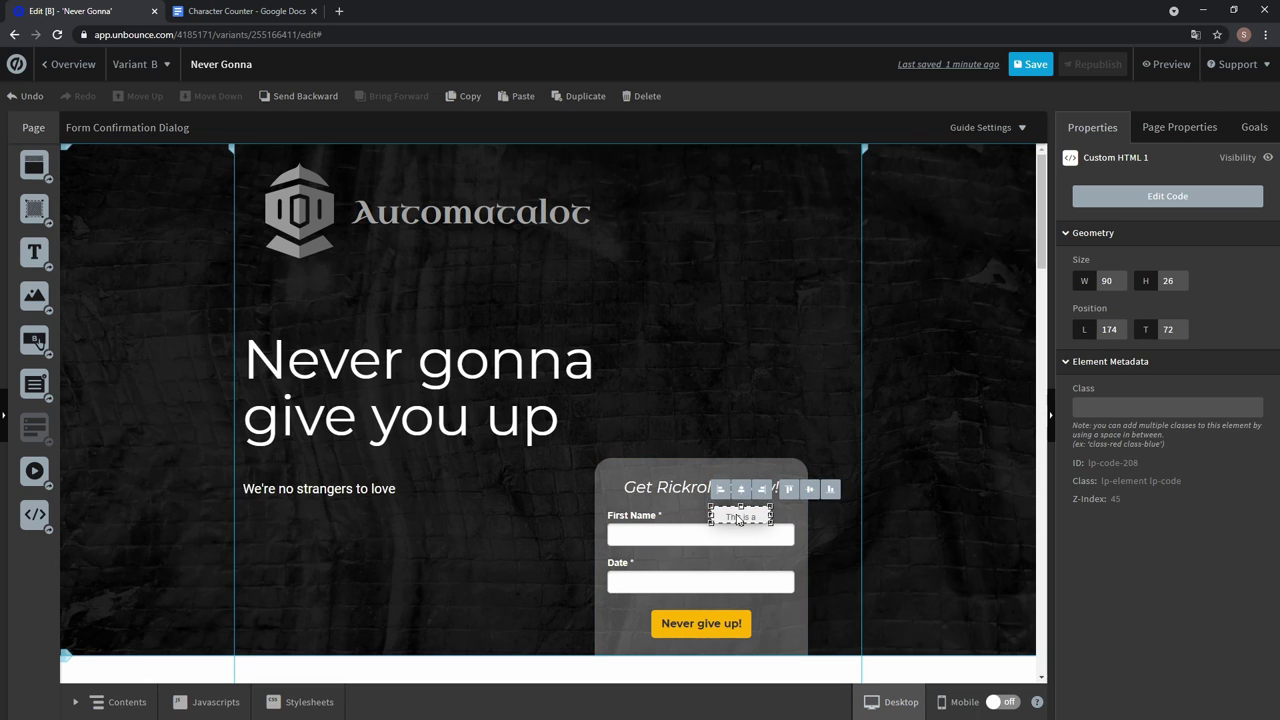
Rename the page script to JQuery and set its placement to Head.
left_click(206, 702)
left_click_drag(282, 158, 197, 157)
type("JQuery")
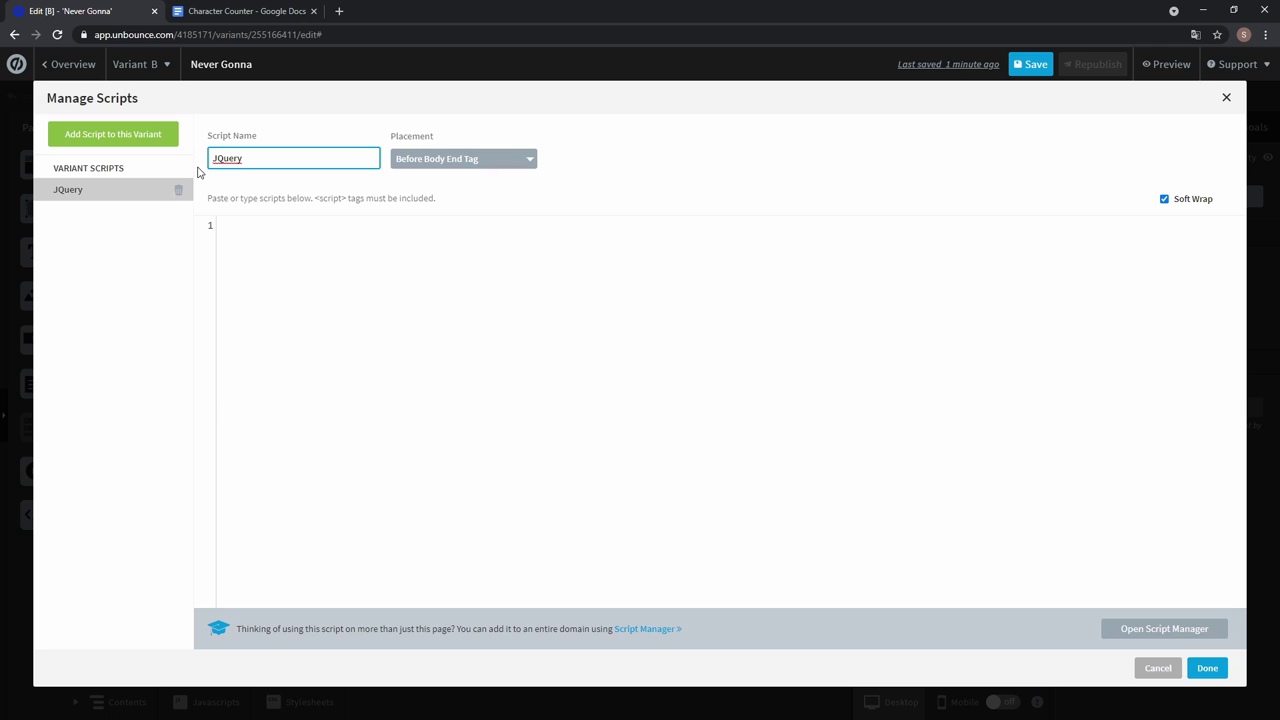
left_click(489, 160)
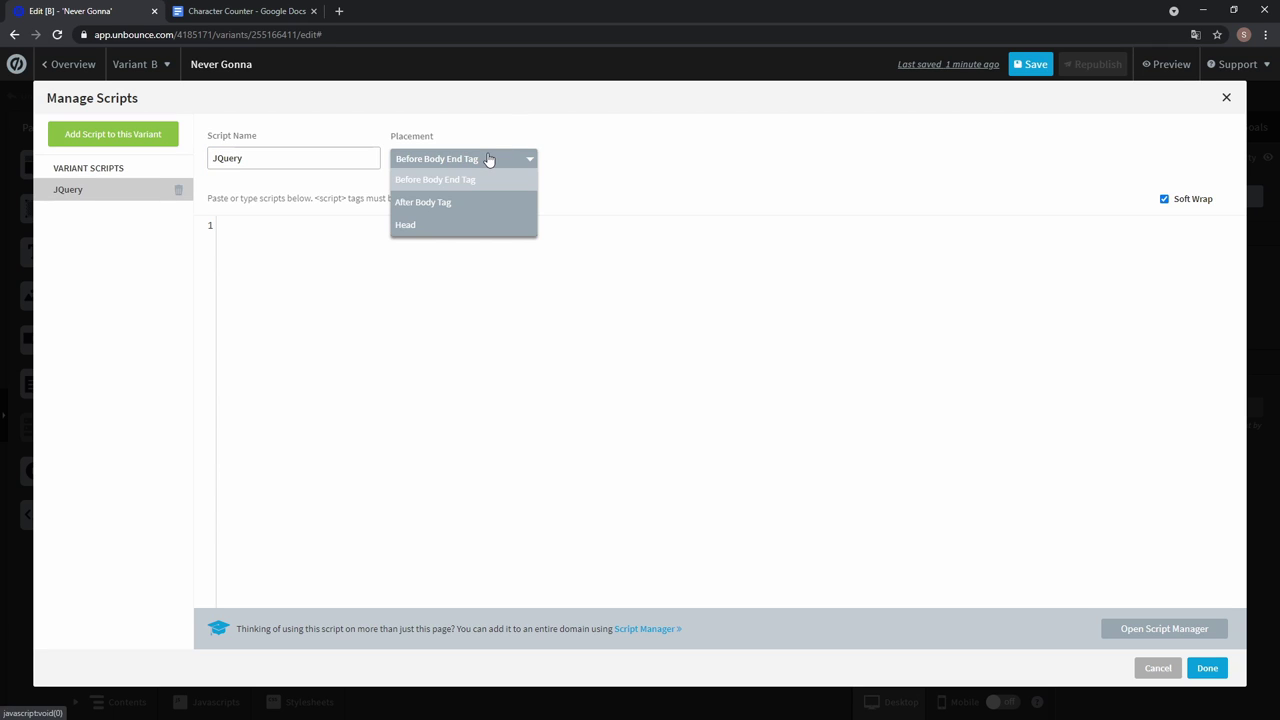
left_click(466, 231)
Paste the jQuery 1.4.2 script src line from the Character Counter document into the JQuery script.
left_click(257, 11)
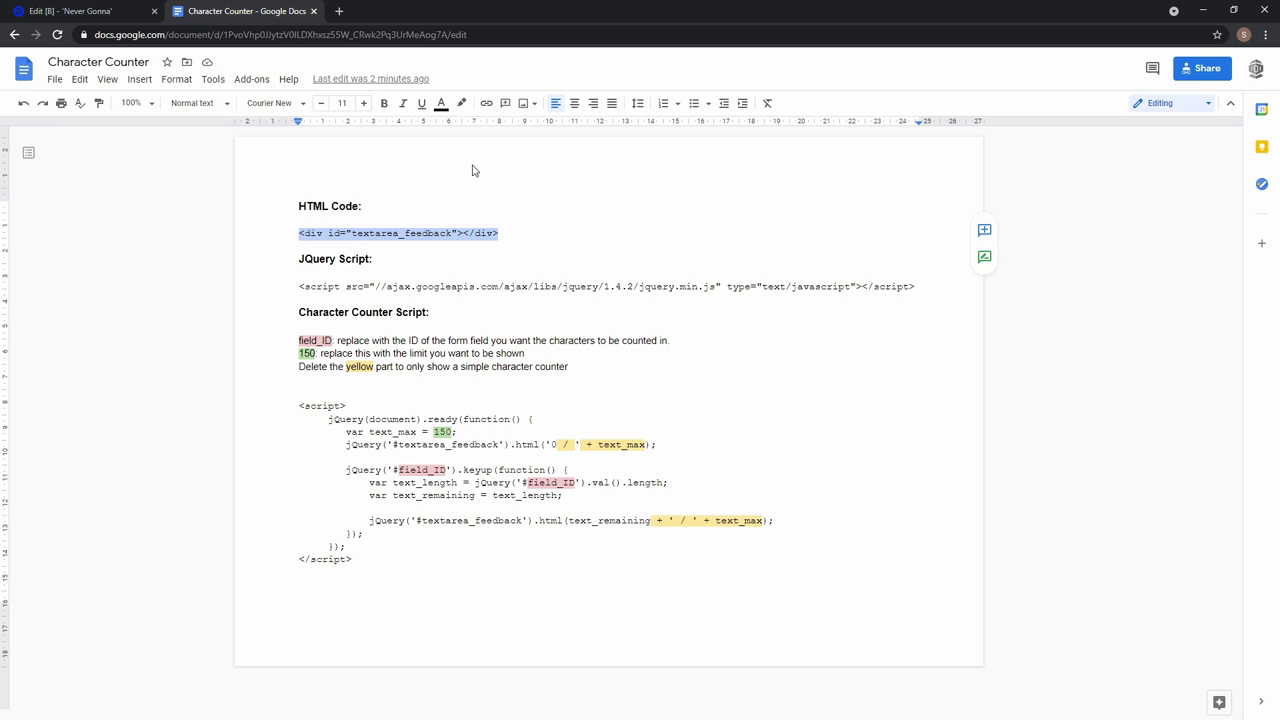
left_click_drag(918, 286, 295, 286)
key("ctrl+c")
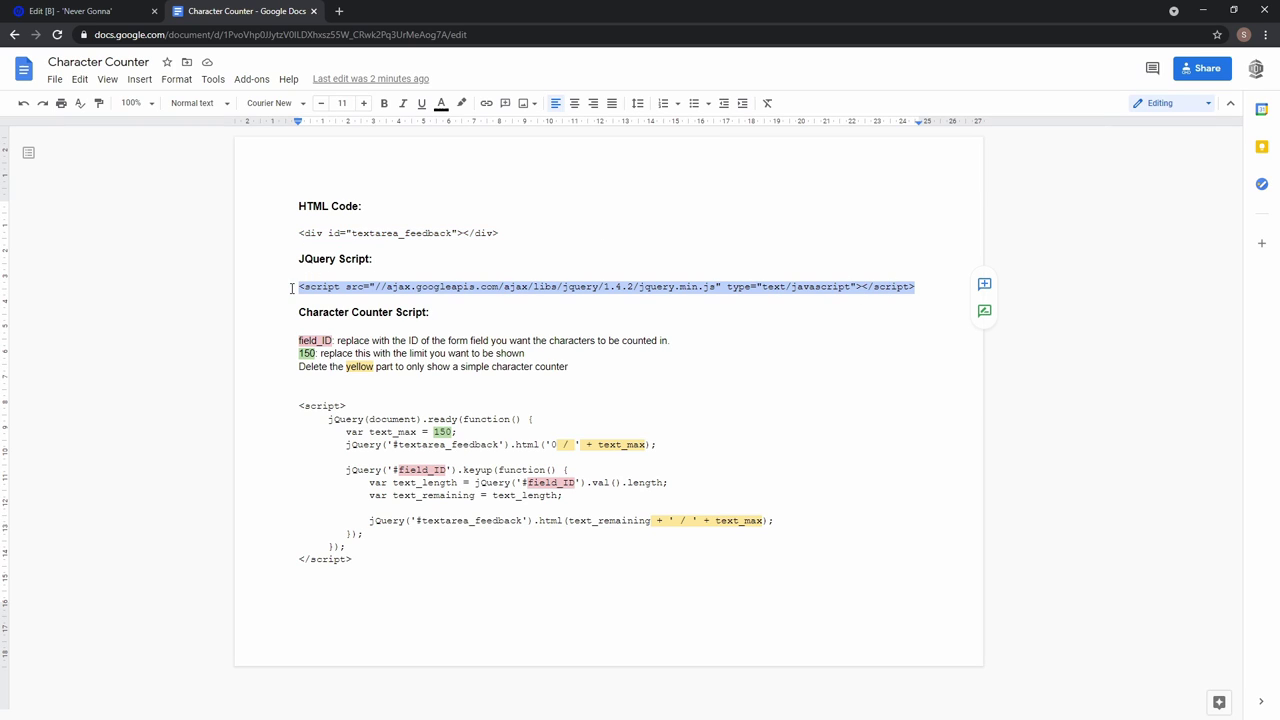
left_click(60, 11)
left_click(263, 226)
key("ctrl+v")
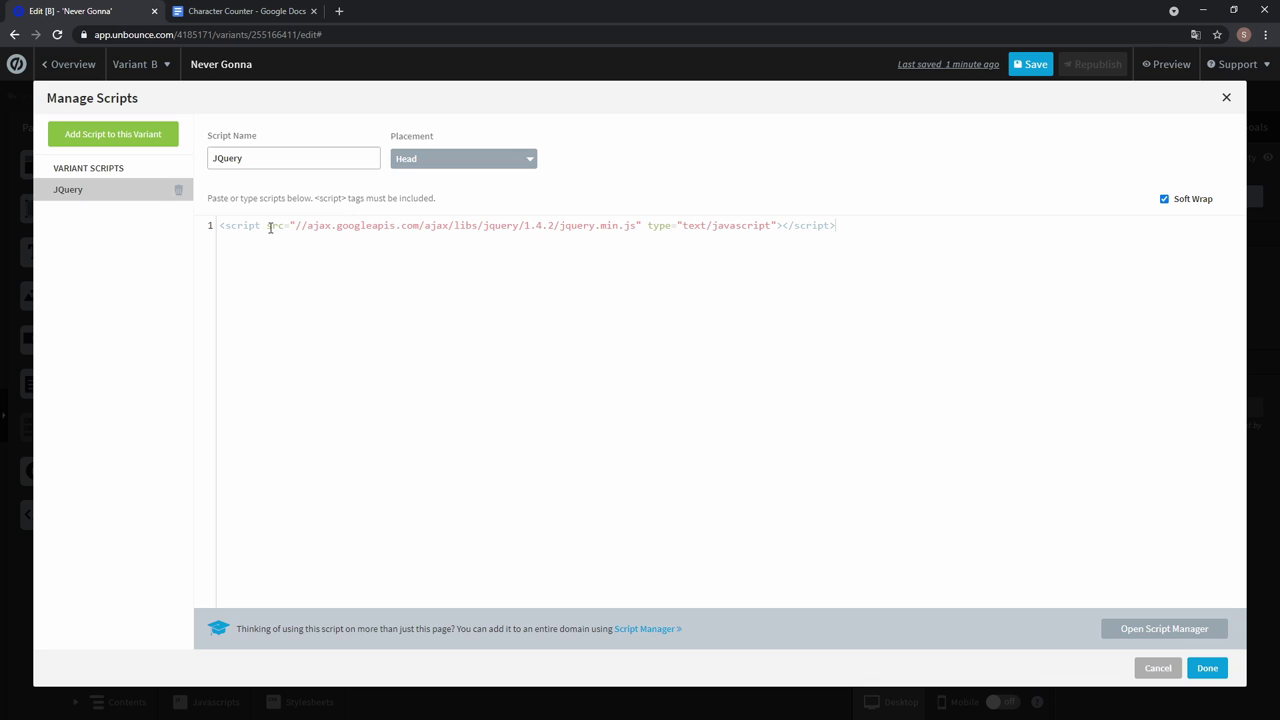
Add a second page script named Counter.
left_click(104, 142)
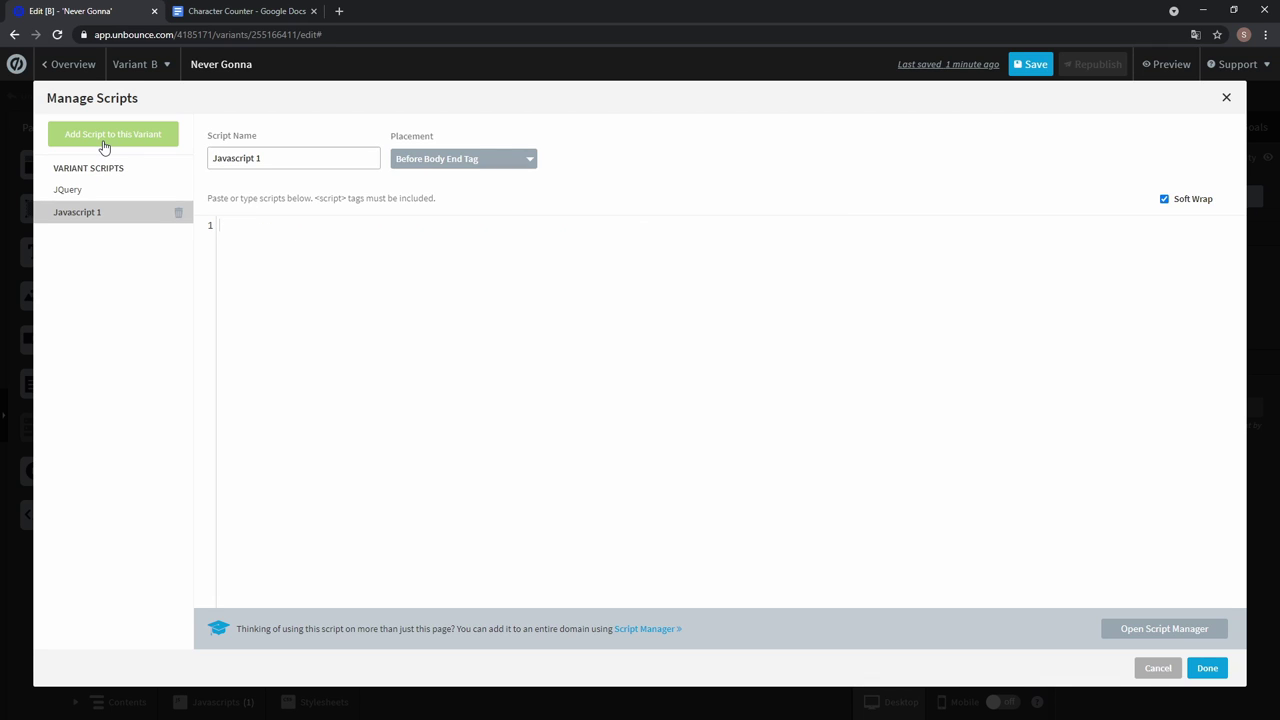
left_click(232, 160)
type("C")
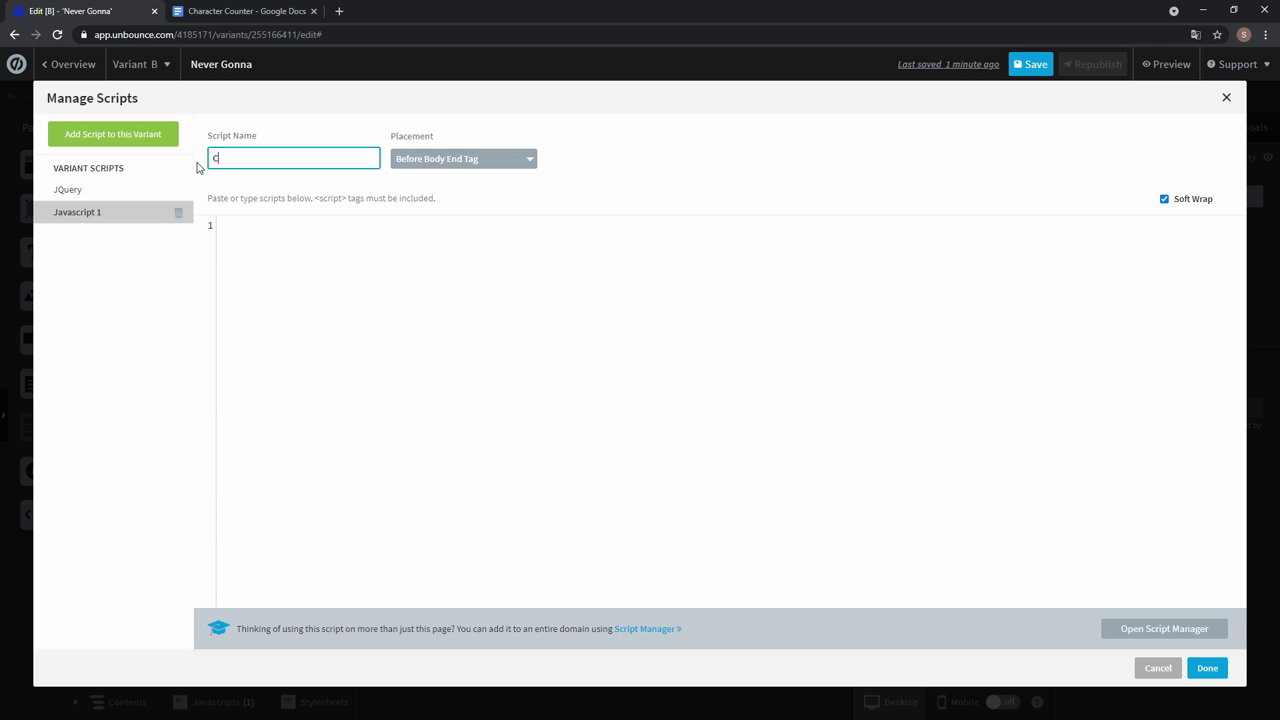
type("ounter")
Paste the character counter code into the Counter script, mark field_ID on line 6, and finish.
left_click(240, 11)
left_click_drag(380, 559, 254, 410)
left_click(80, 11)
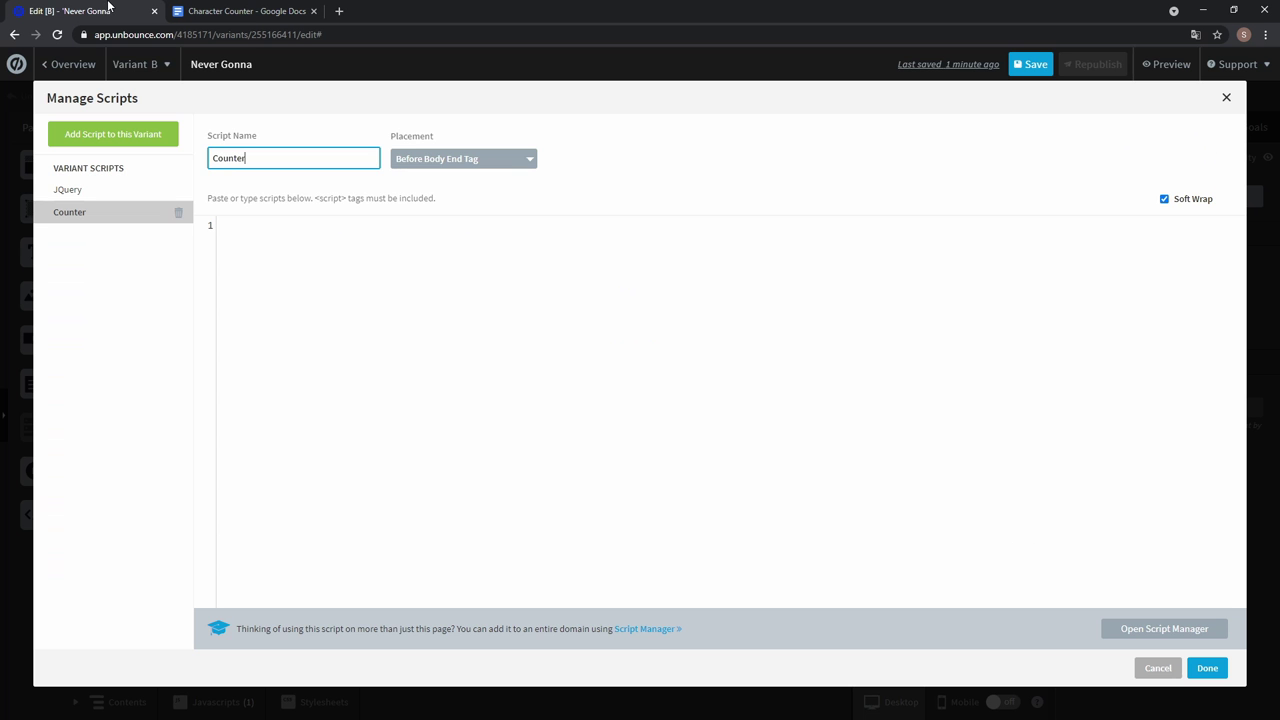
left_click(313, 221)
key("ctrl+v")
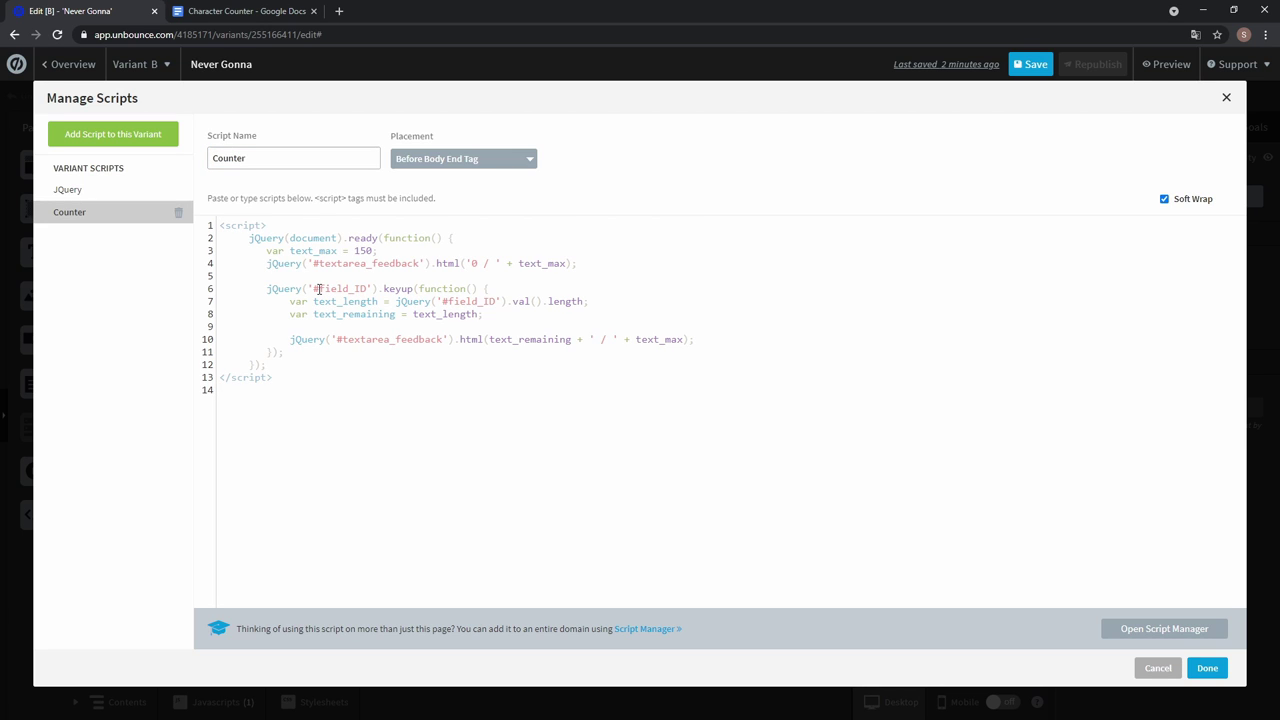
left_click_drag(319, 288, 367, 289)
left_click(1200, 666)
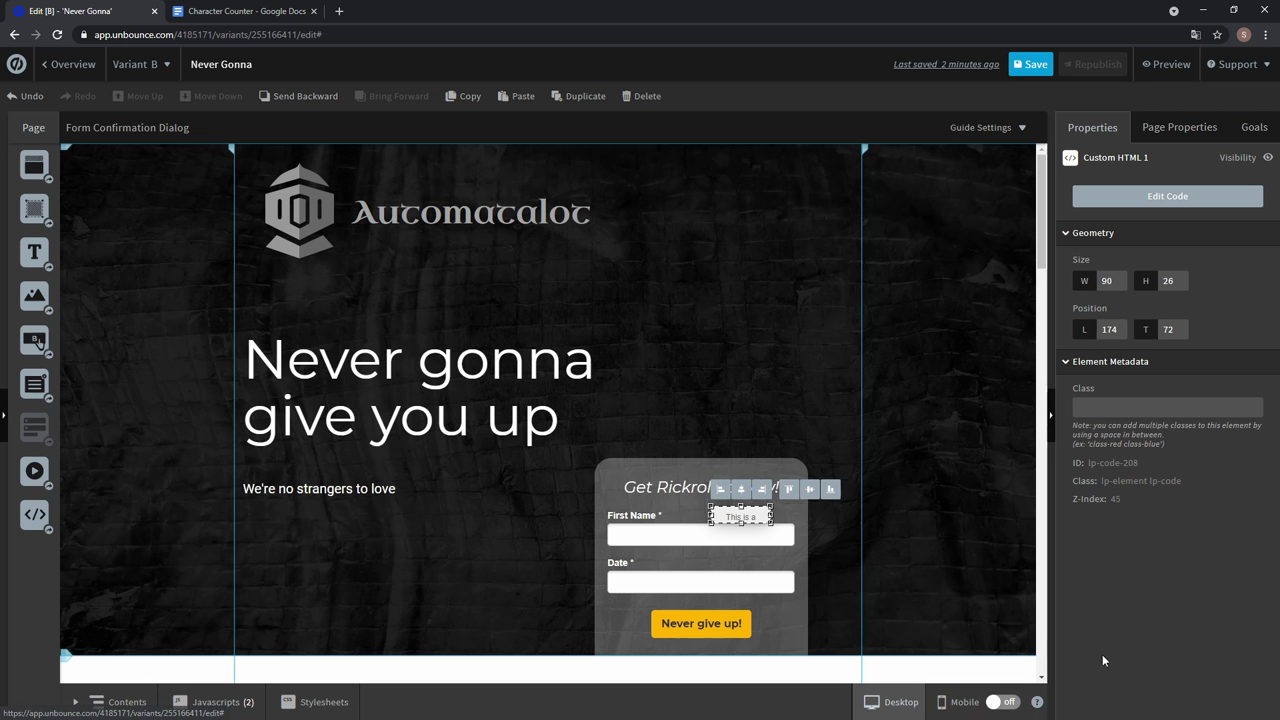
Check in Edit Form Fields that First Name's ID is first_name, then show the Javascripts list.
left_click(642, 535)
left_click(1130, 197)
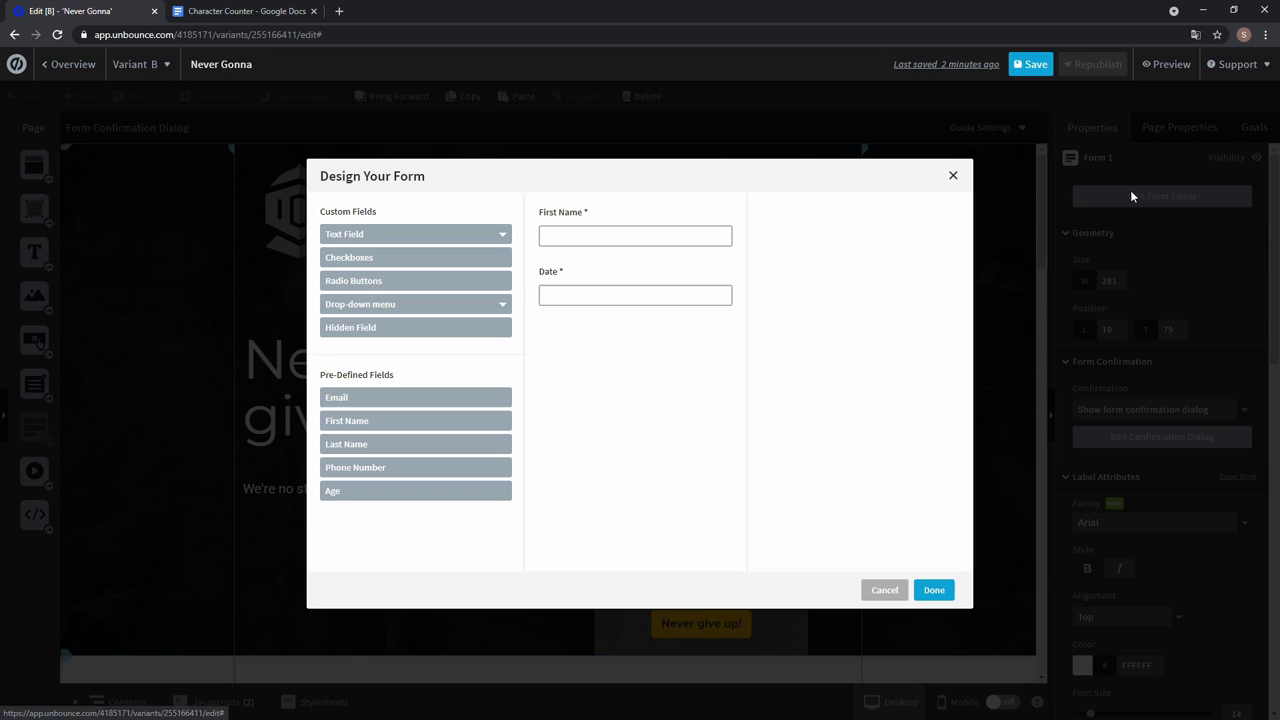
left_click(661, 236)
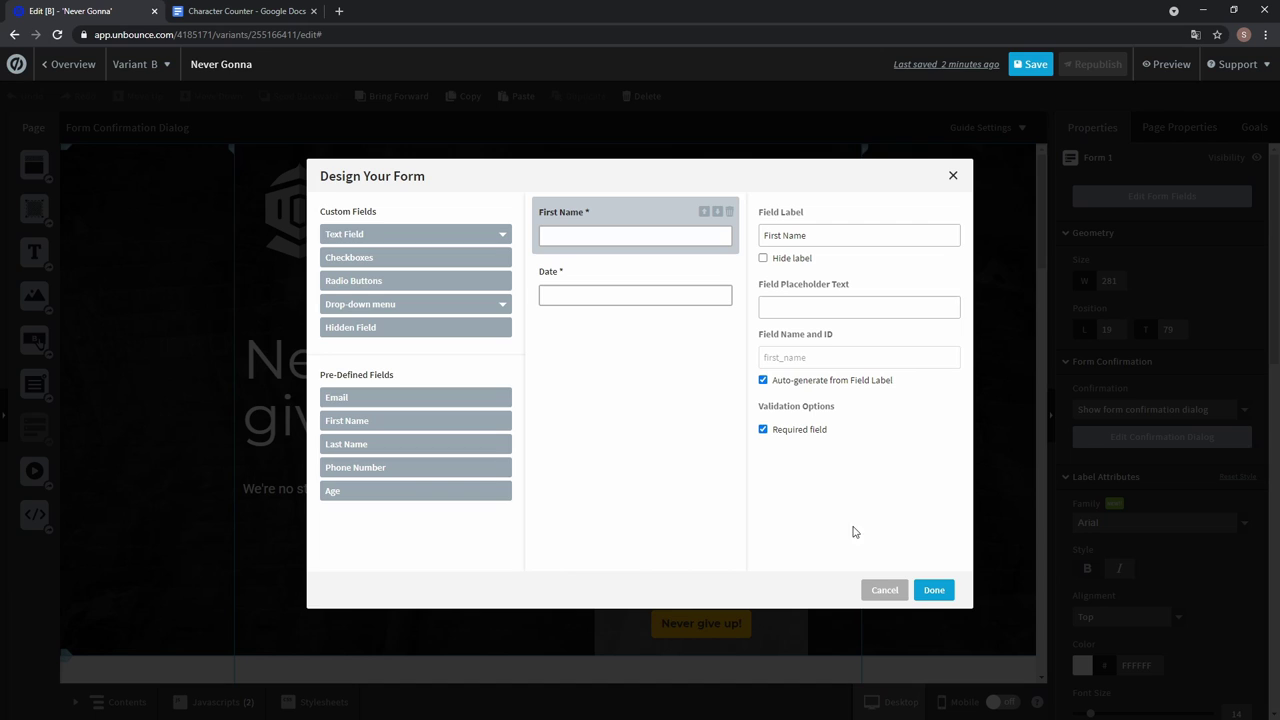
left_click(930, 590)
left_click(212, 702)
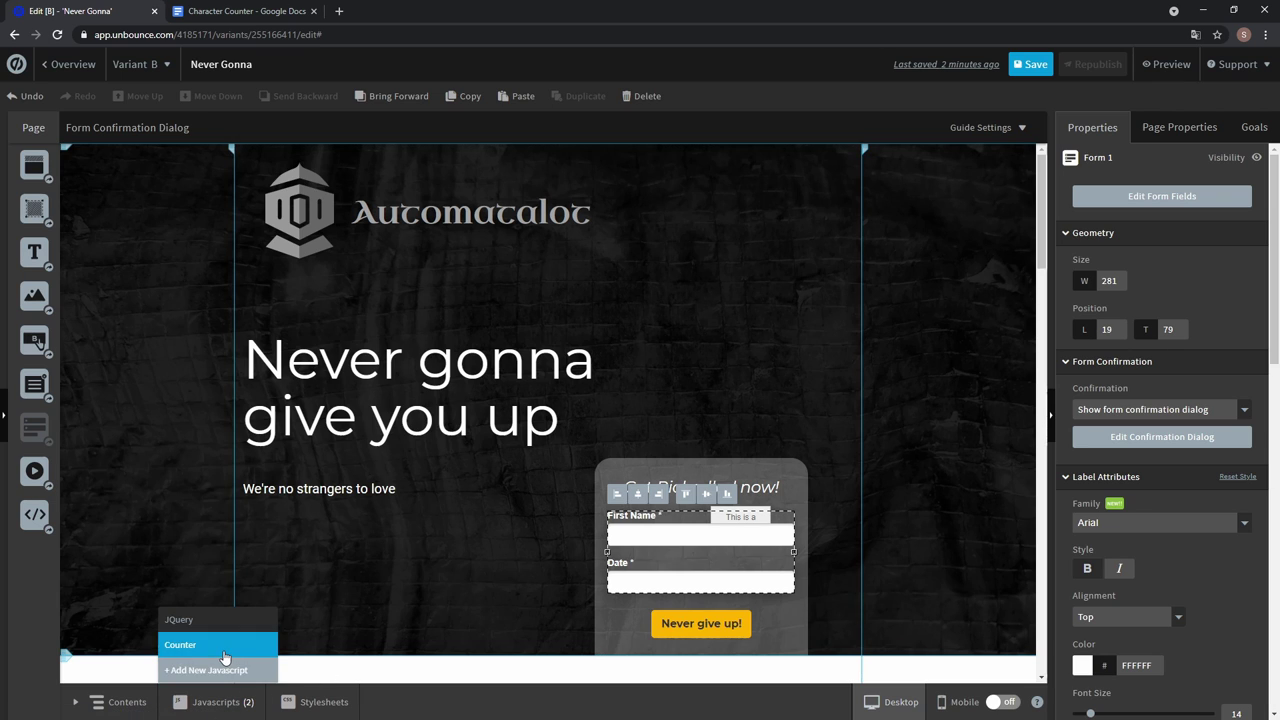
Replace both field_ID occurrences in the Counter script with first_name and select the 150 limit.
left_click(222, 645)
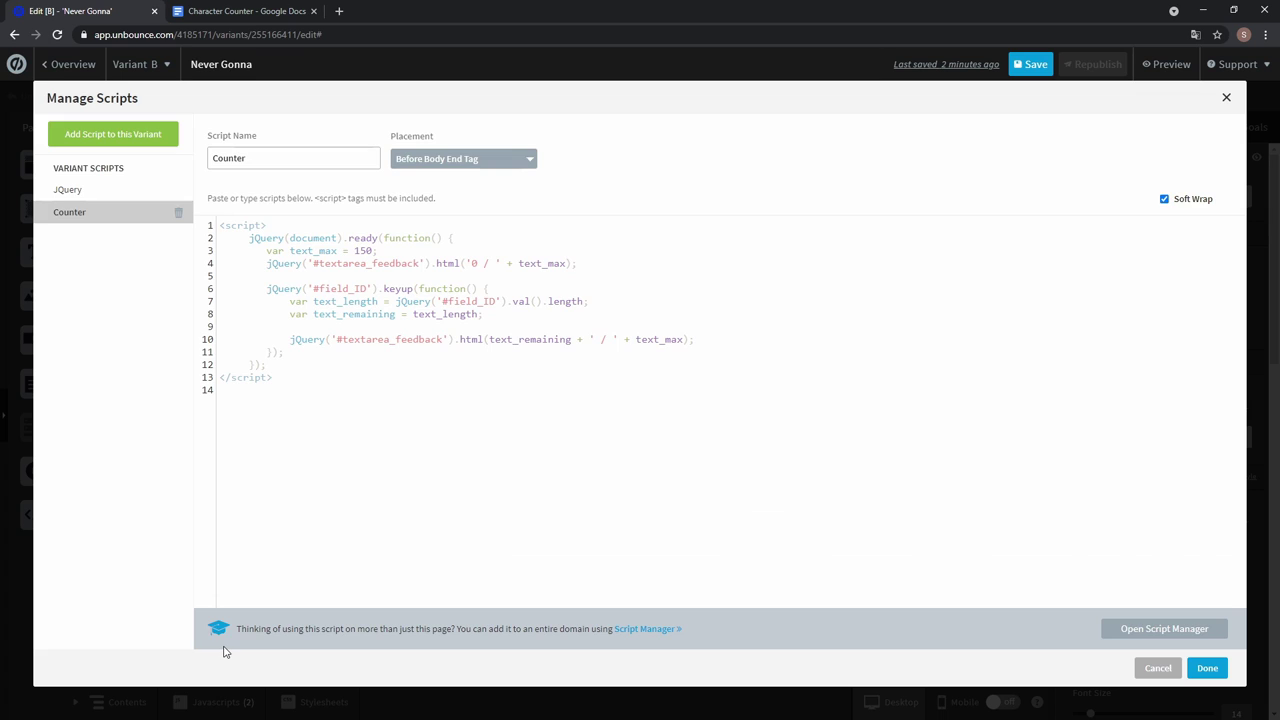
double_click(331, 288)
type("first_name")
double_click(355, 289)
key("ctrl+c")
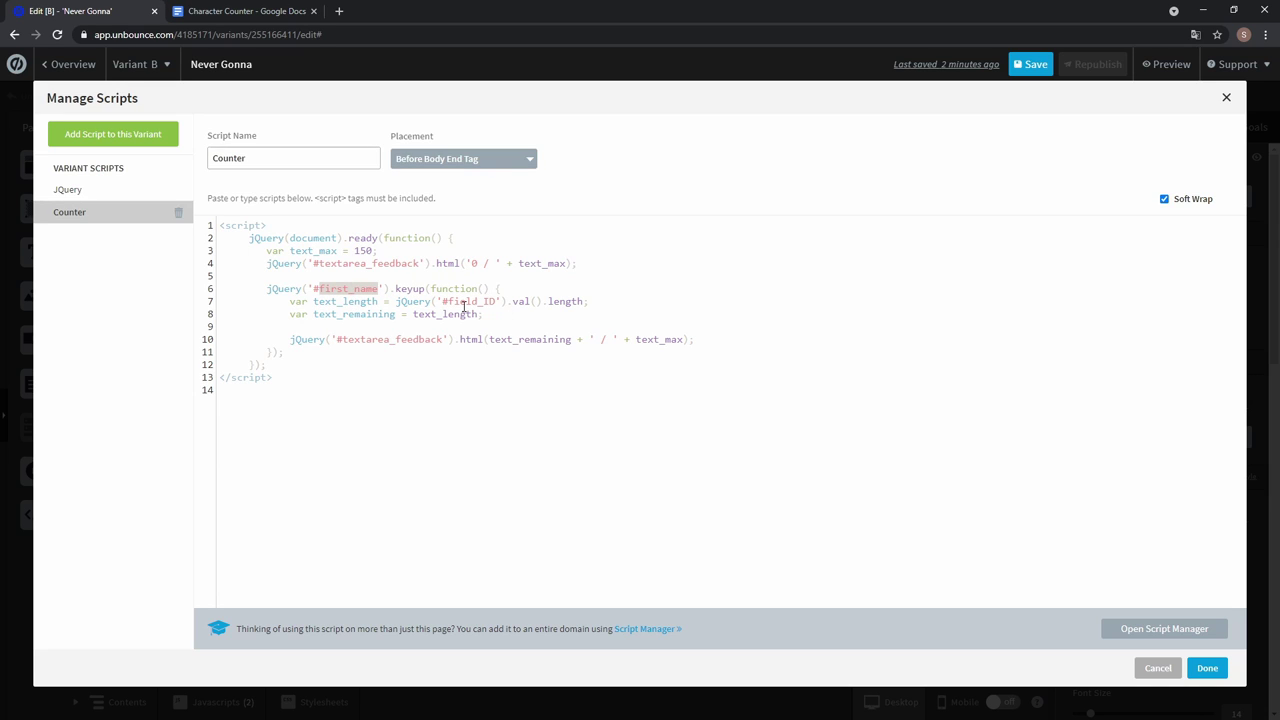
left_click(470, 302)
double_click(470, 302)
key("ctrl+v")
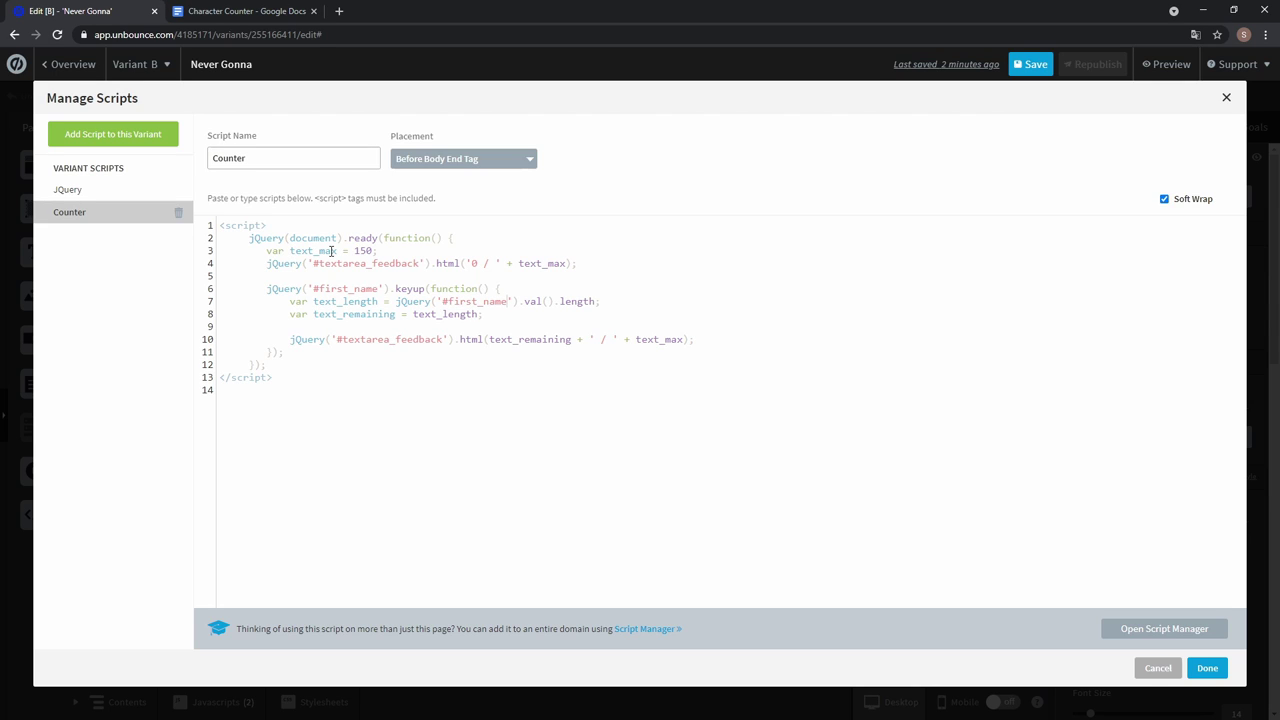
left_click_drag(354, 251, 372, 251)
Change the counter's text_max to 20, close the script, and save the page.
type("20")
left_click(1207, 667)
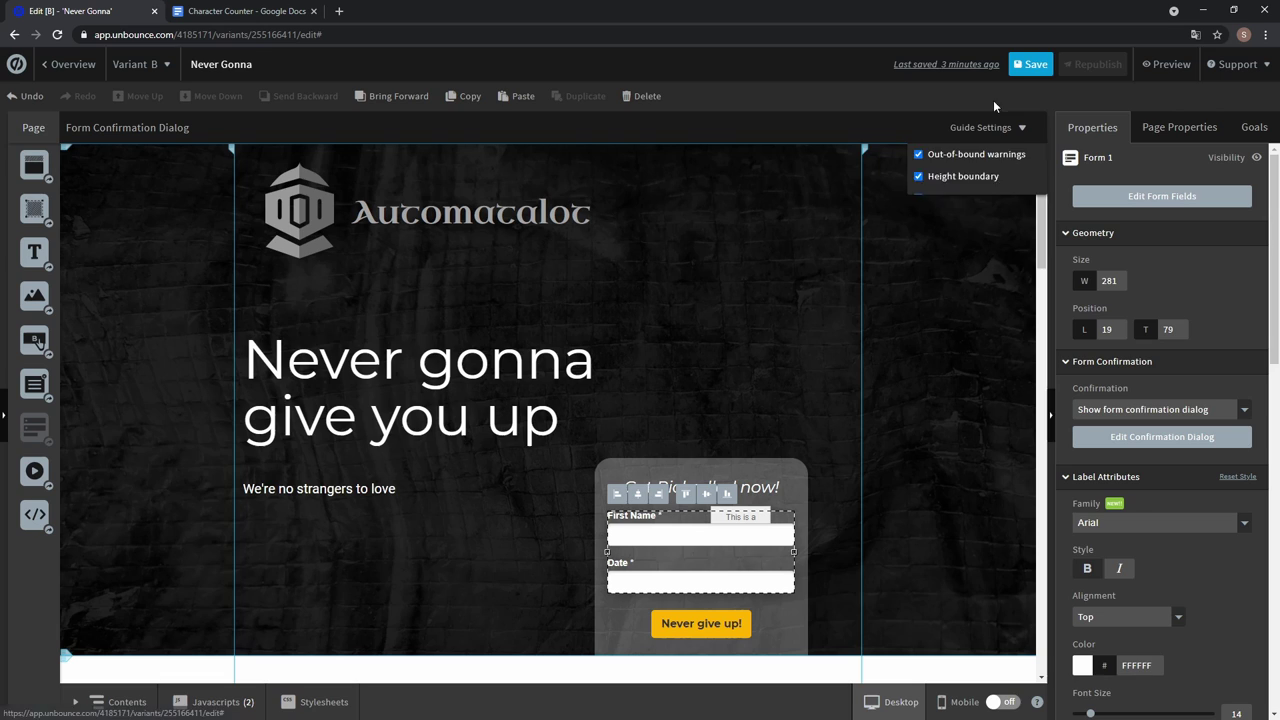
left_click(1030, 64)
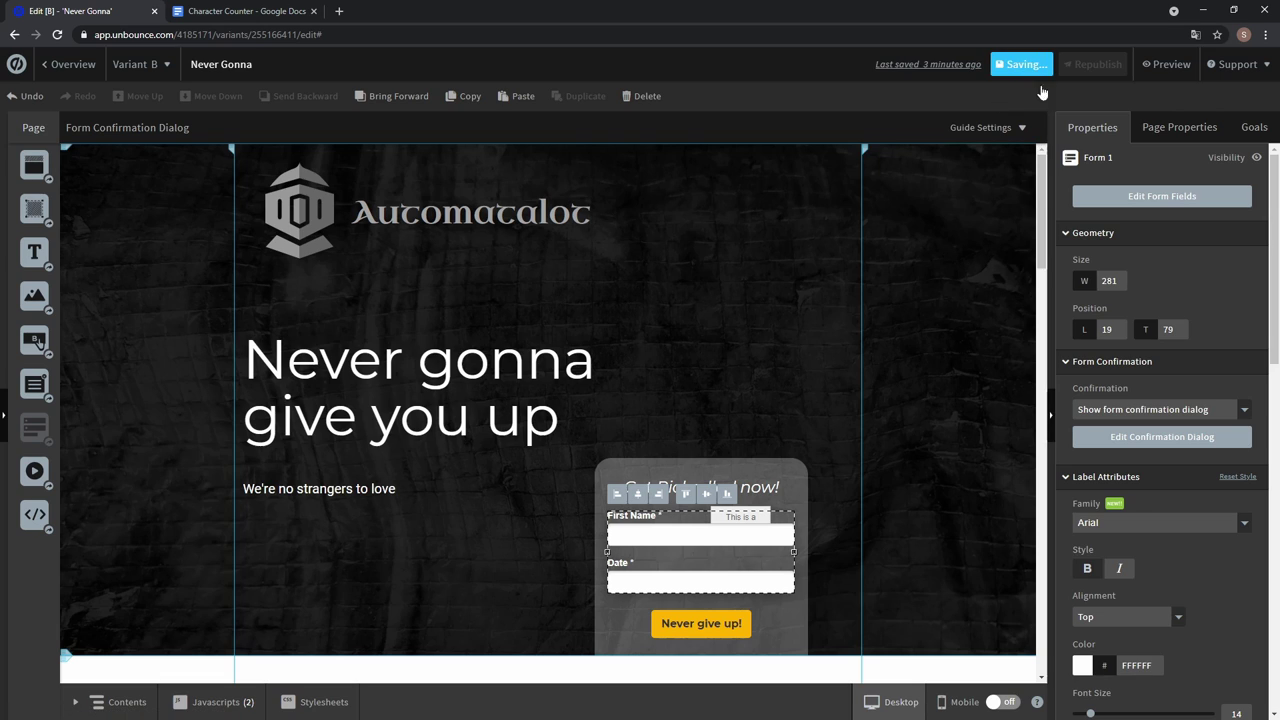
Preview the page and type a long entry into First Name, the counter reaching 29 / 20.
left_click(1165, 64)
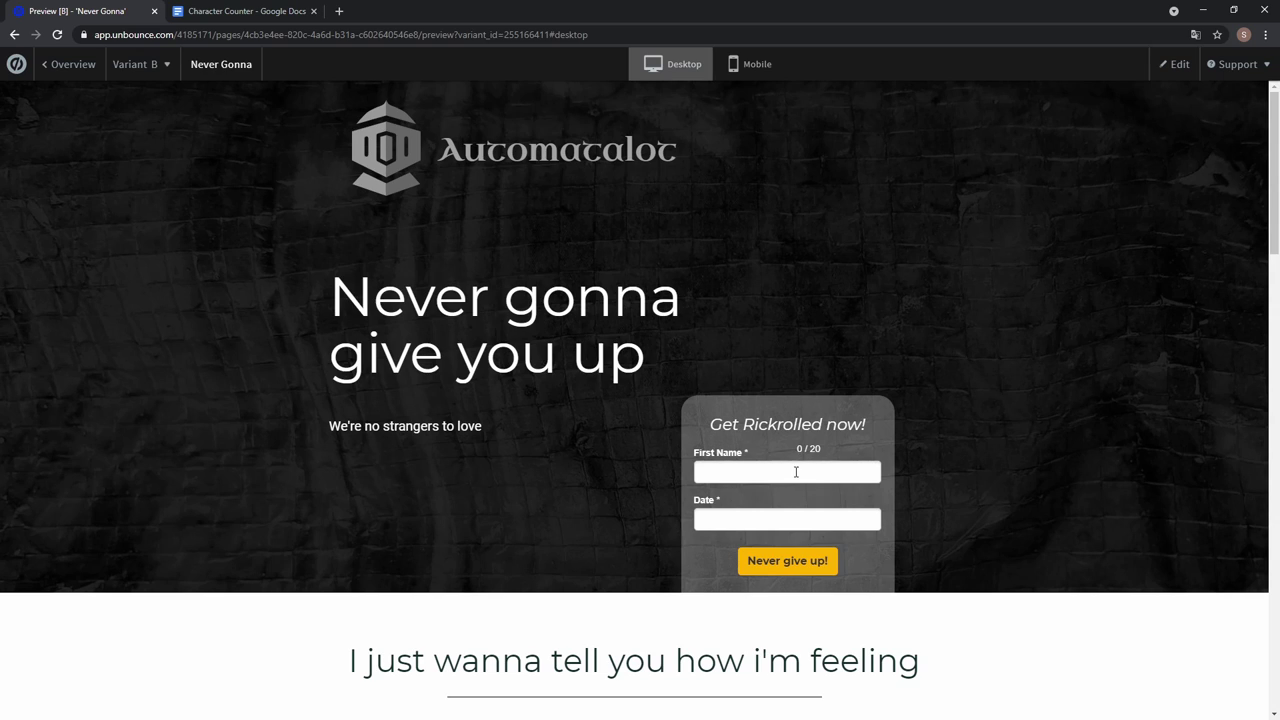
type("Rick the man klish dakjl shda")
left_click(797, 455)
left_click(247, 11)
left_click(572, 403)
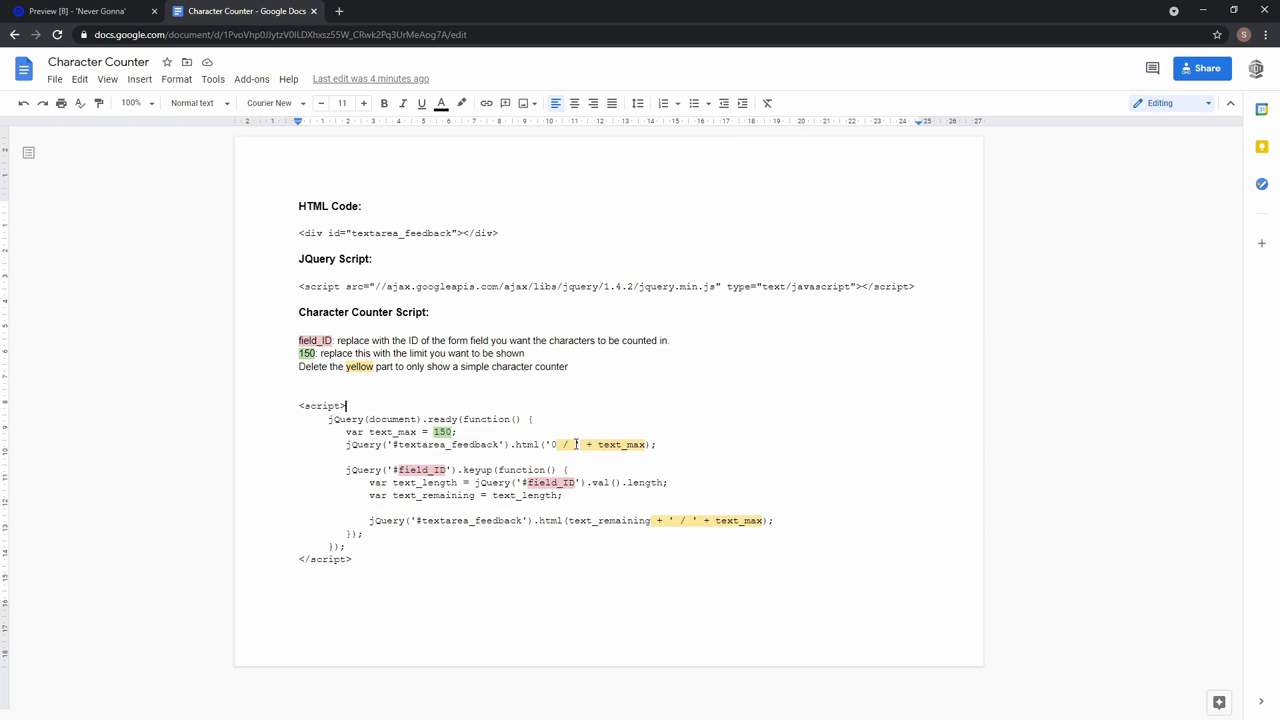
left_click(48, 7)
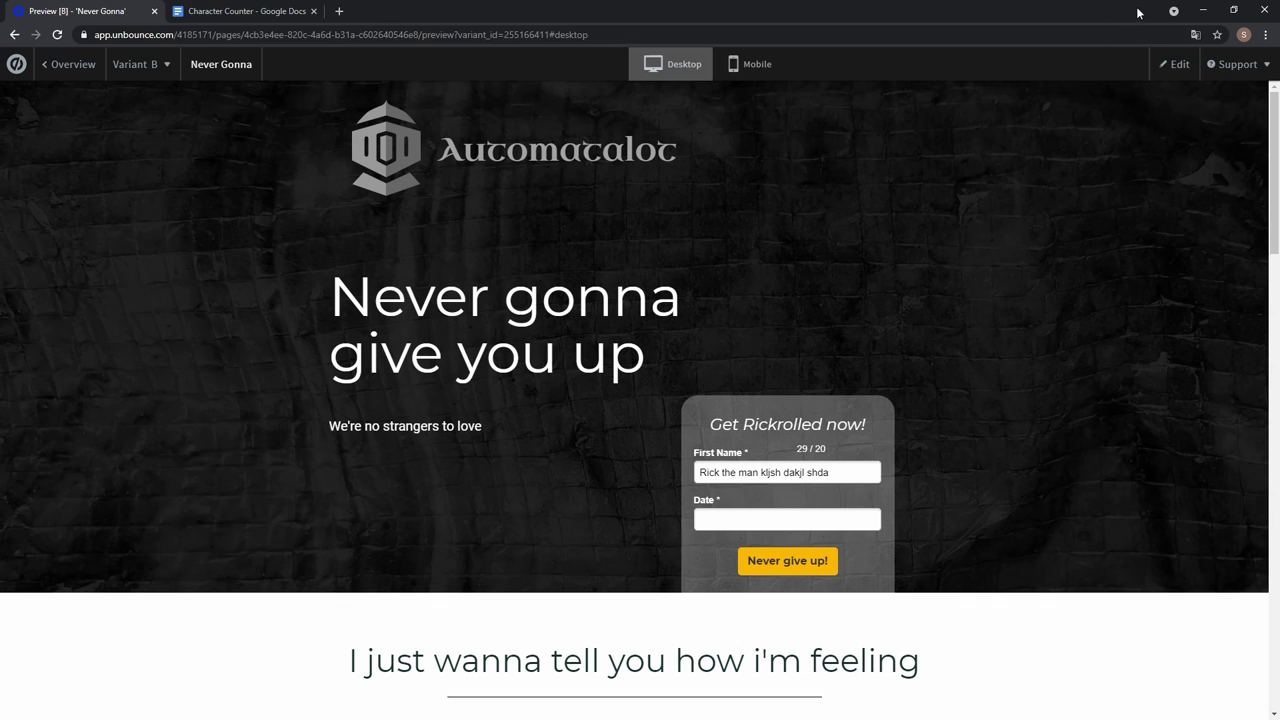
Delete the ' / ' + text_max parts on lines 4 and 10 of the Counter script.
left_click(1168, 65)
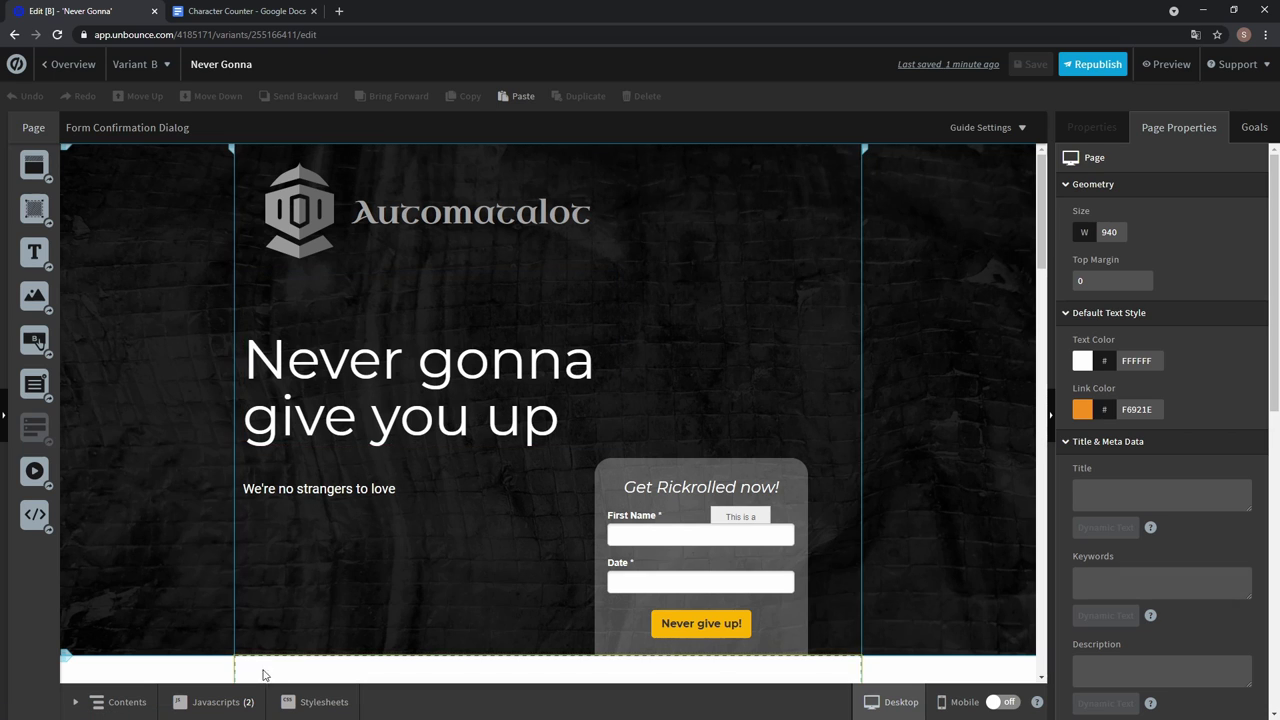
left_click(215, 702)
left_click(230, 647)
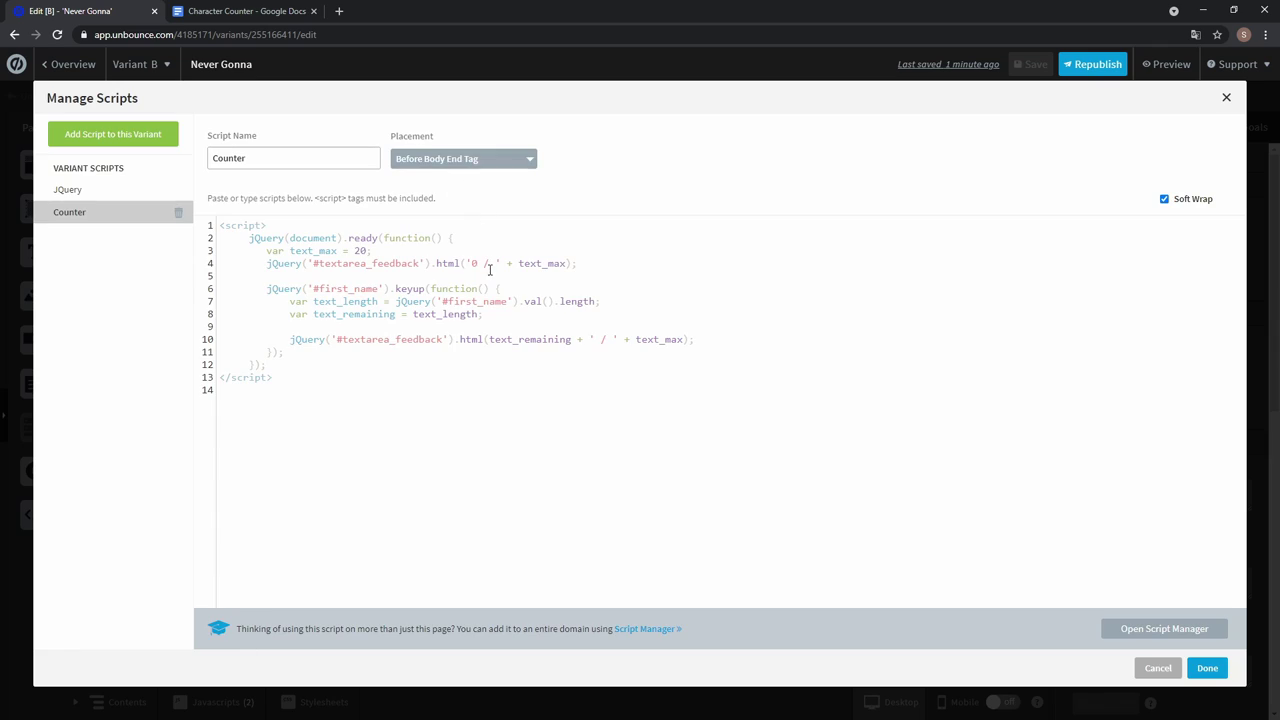
left_click_drag(471, 263, 544, 263)
key("BackSpace")
key("BackSpace")
left_click_drag(572, 340, 684, 339)
key("BackSpace")
left_click(1200, 660)
Save and preview, typing 'klajh dlfas' into First Name to see a bare character count.
left_click(1025, 67)
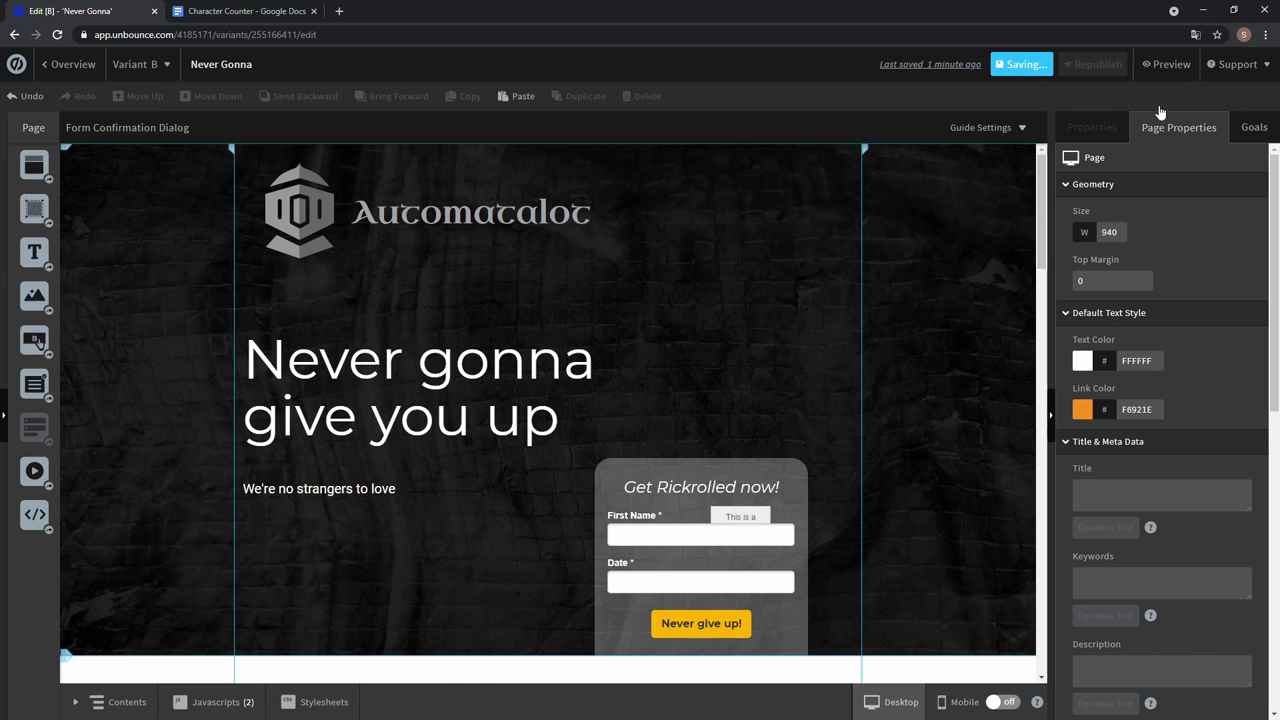
left_click(1165, 66)
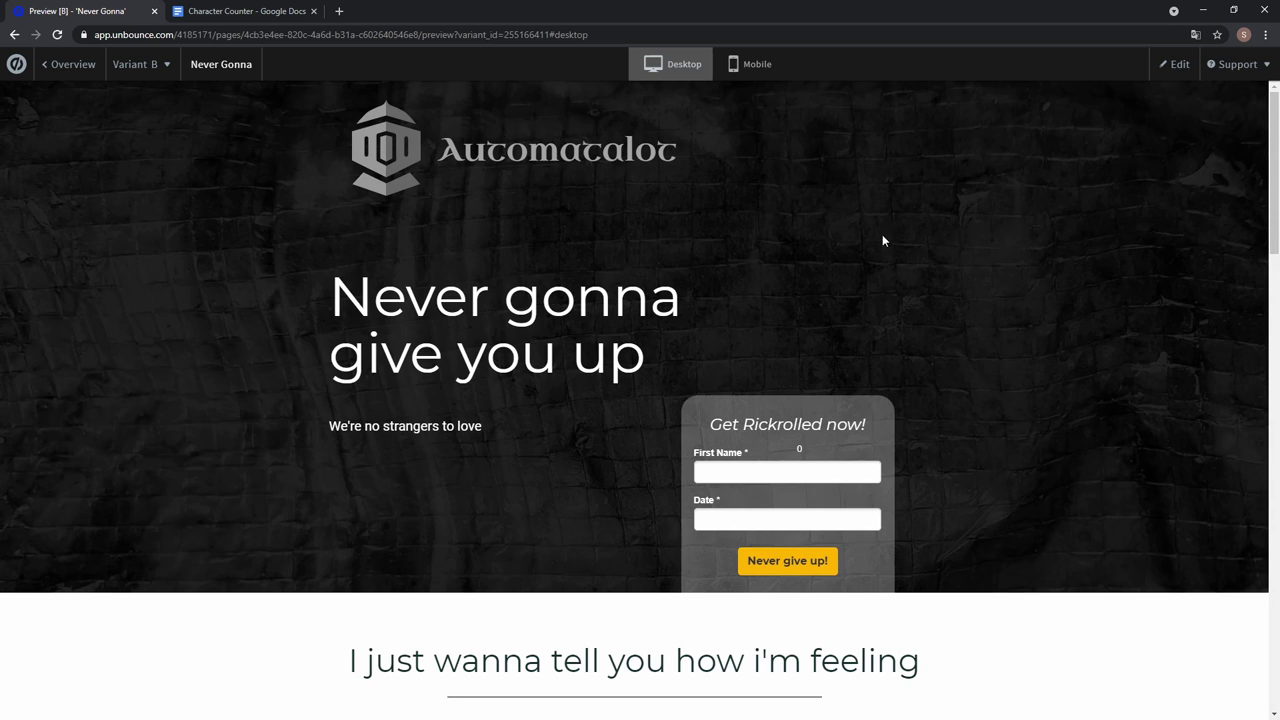
type("klajh dlfas")
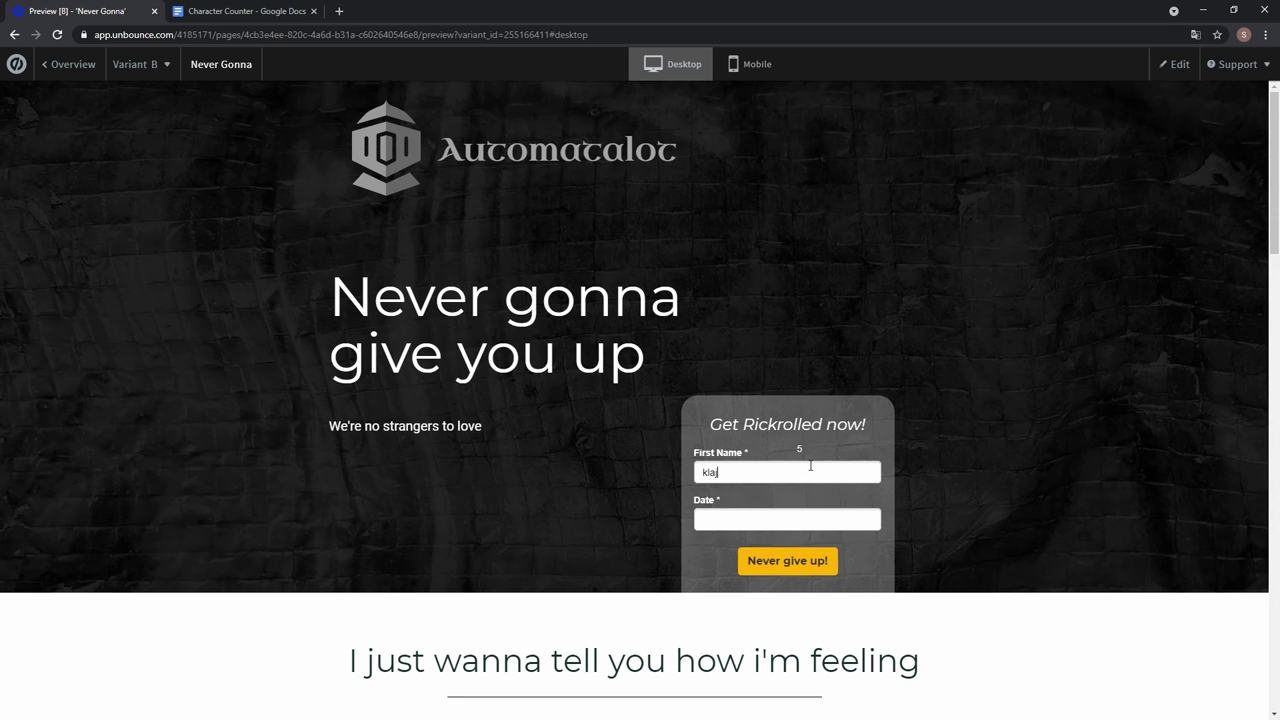